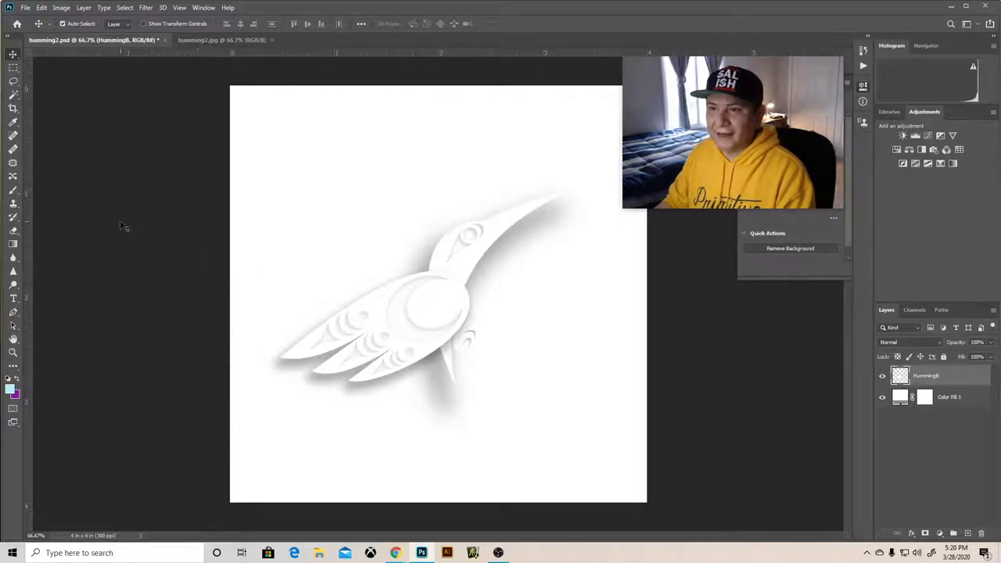
# Turn on Snap To Guides and add vertical and horizontal guides crossing at the canvas centre.
pyautogui.click(178, 8)
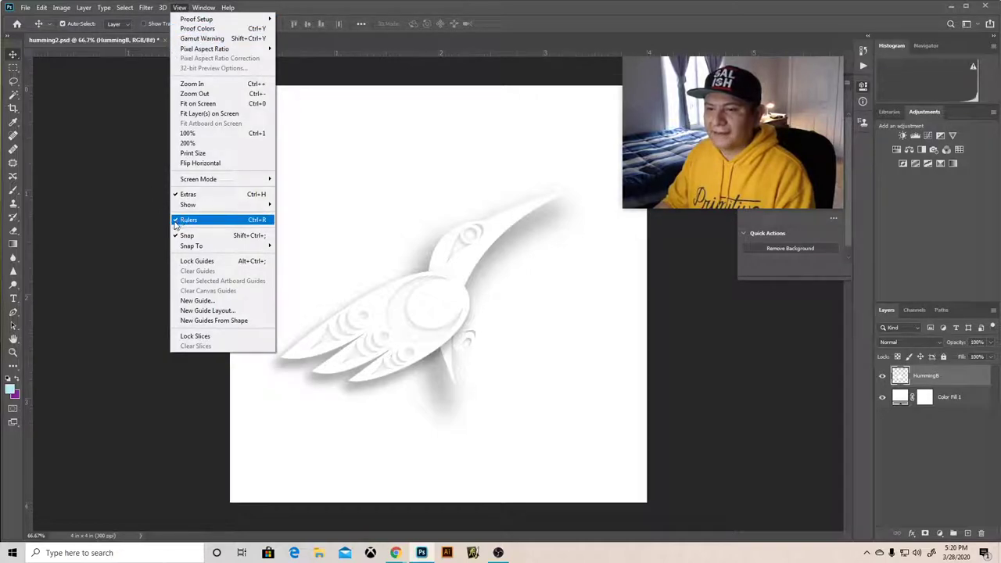
pyautogui.moveTo(190, 246)
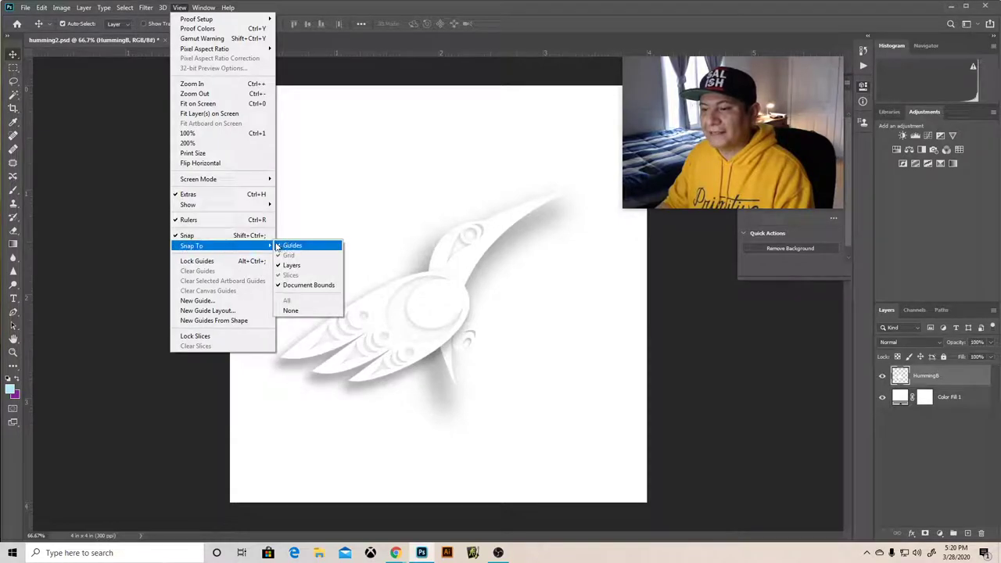
pyautogui.click(26, 232)
pyautogui.moveTo(27, 232); pyautogui.dragTo(438, 228)
pyautogui.moveTo(324, 54); pyautogui.dragTo(328, 295)
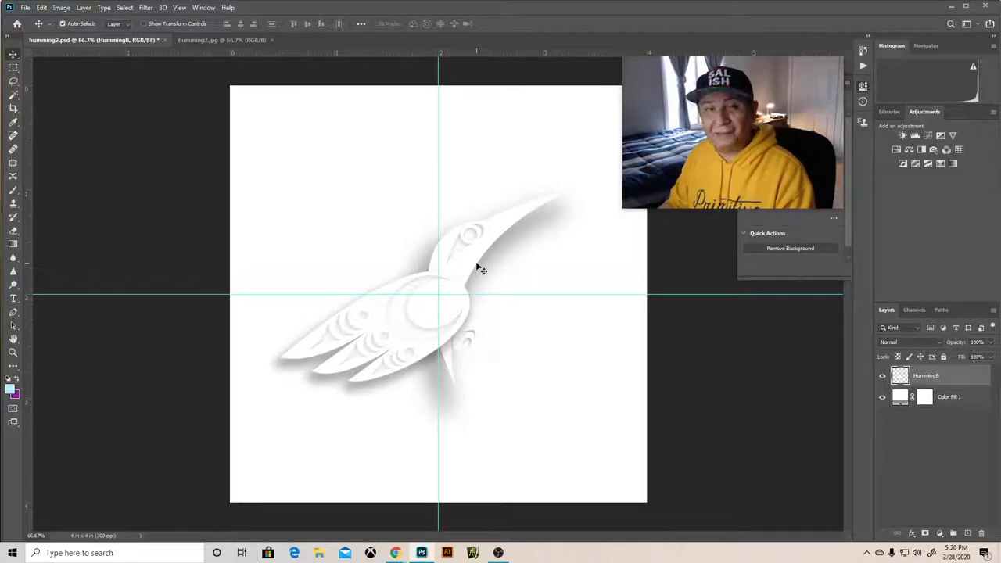
# Rotate the HummingB layer -30° and shift it left until its beak tip meets the vertical guide.
pyautogui.press('ctrl')
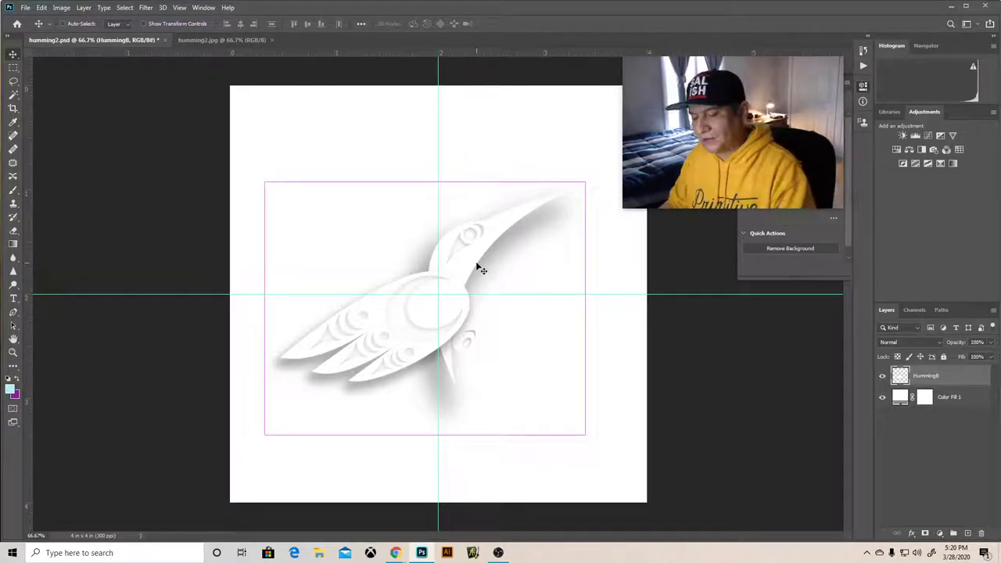
pyautogui.hotkey('ctrl', 't')
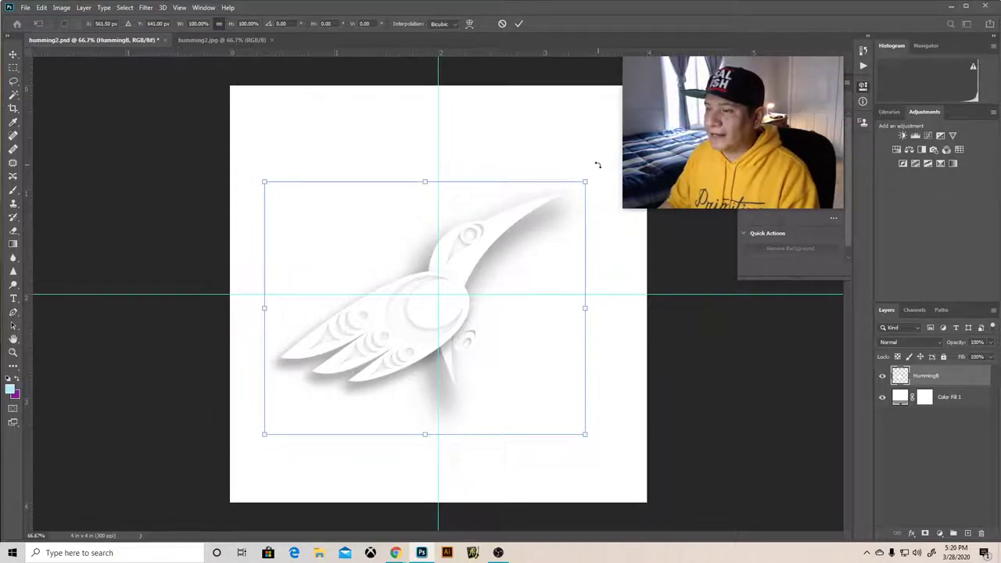
pyautogui.moveTo(597, 164); pyautogui.dragTo(478, 104)
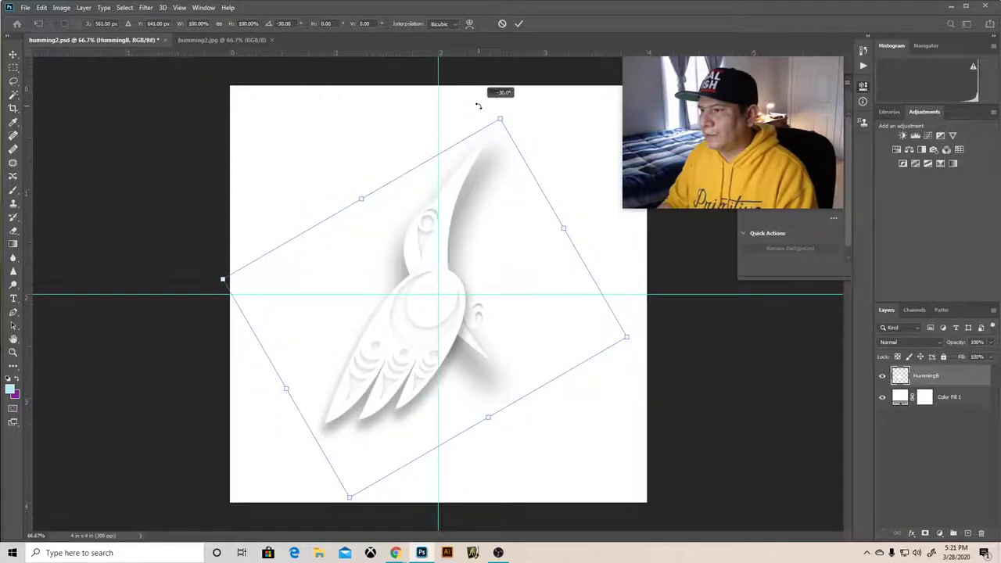
pyautogui.moveTo(497, 168); pyautogui.dragTo(439, 180)
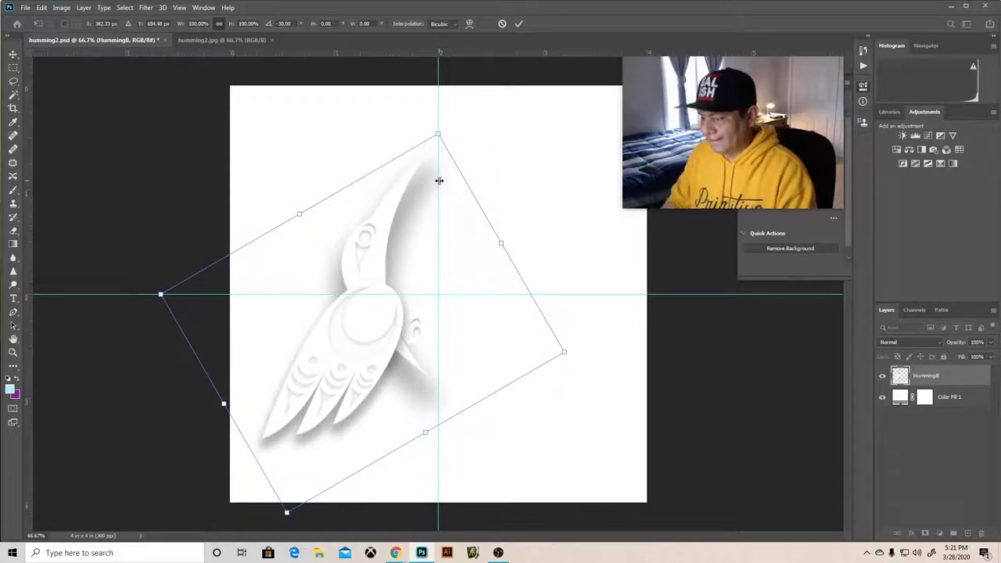
pyautogui.press('Return')
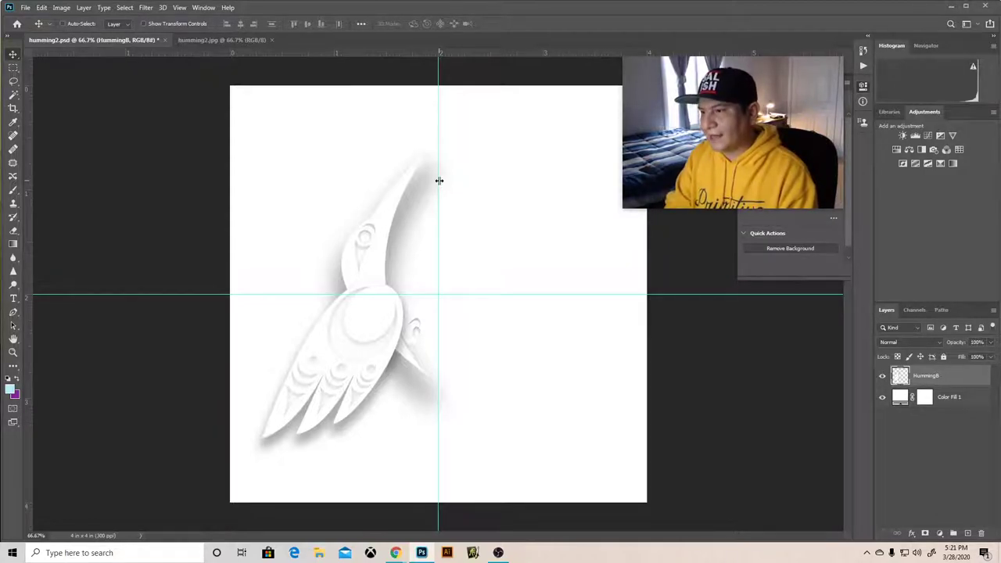
# Duplicate the hummingbird, flip the copy horizontally and move it right of the centre guide.
pyautogui.hotkey('ctrl', 'j')
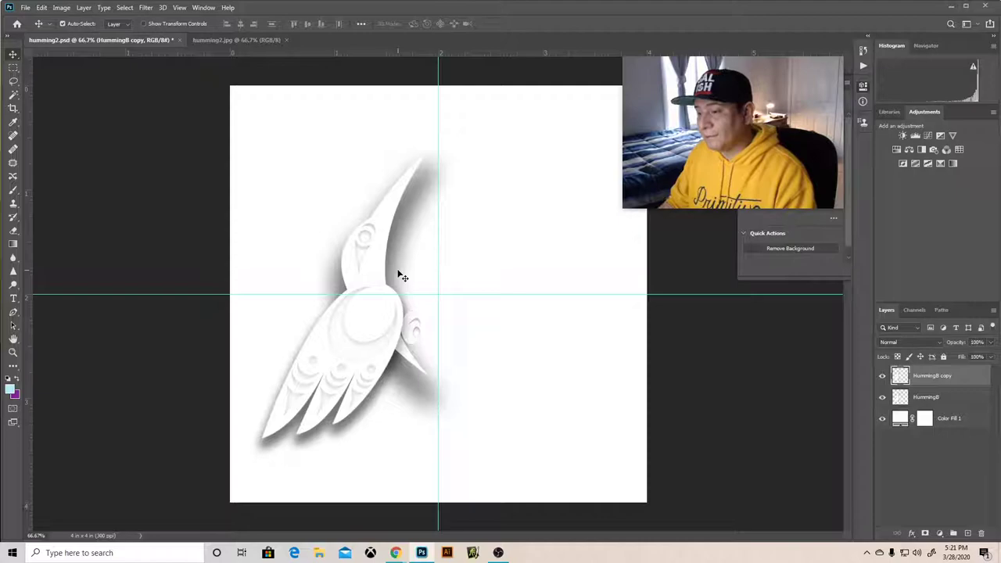
pyautogui.press('ctrl')
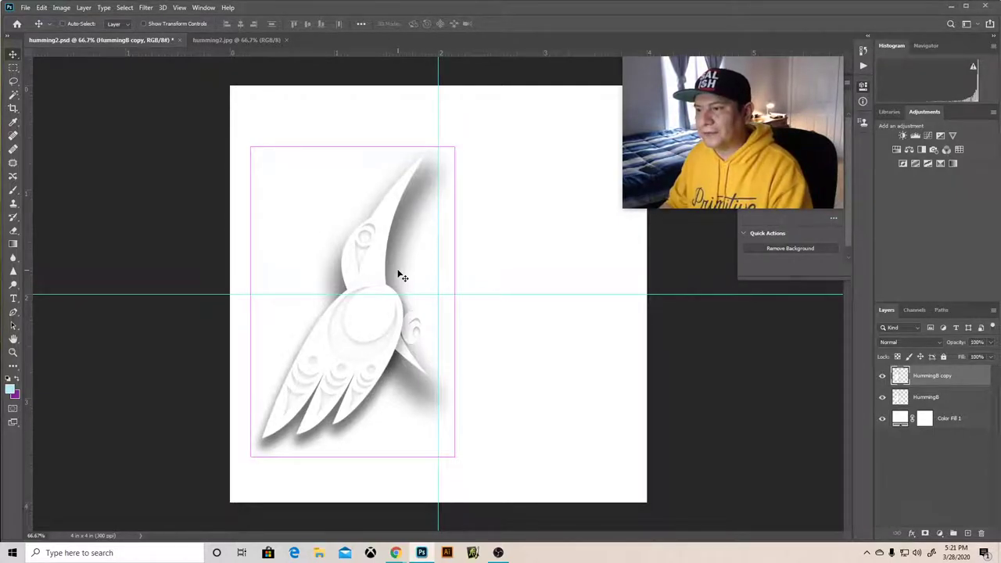
pyautogui.hotkey('ctrl', 't')
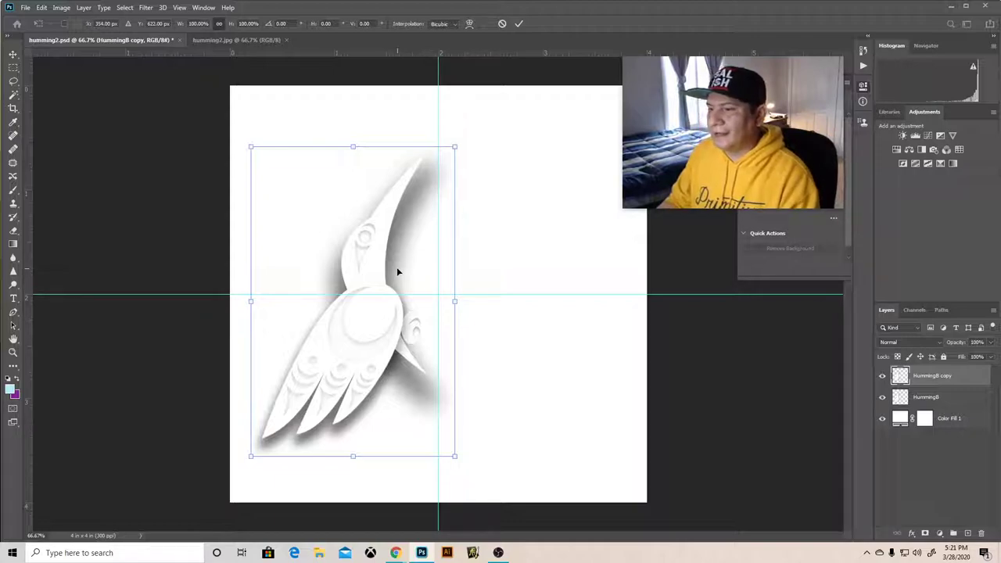
pyautogui.rightClick(396, 267)
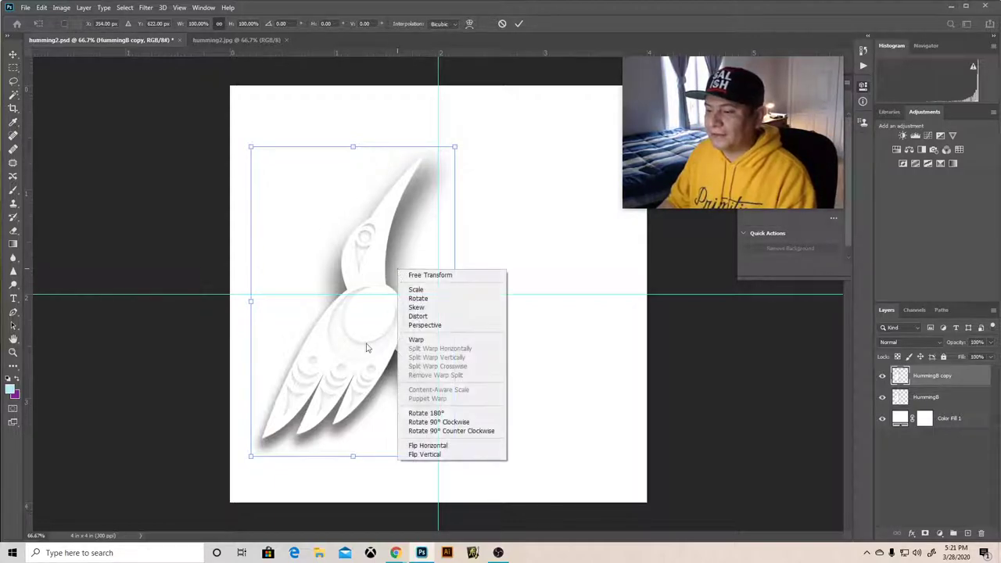
pyautogui.click(411, 446)
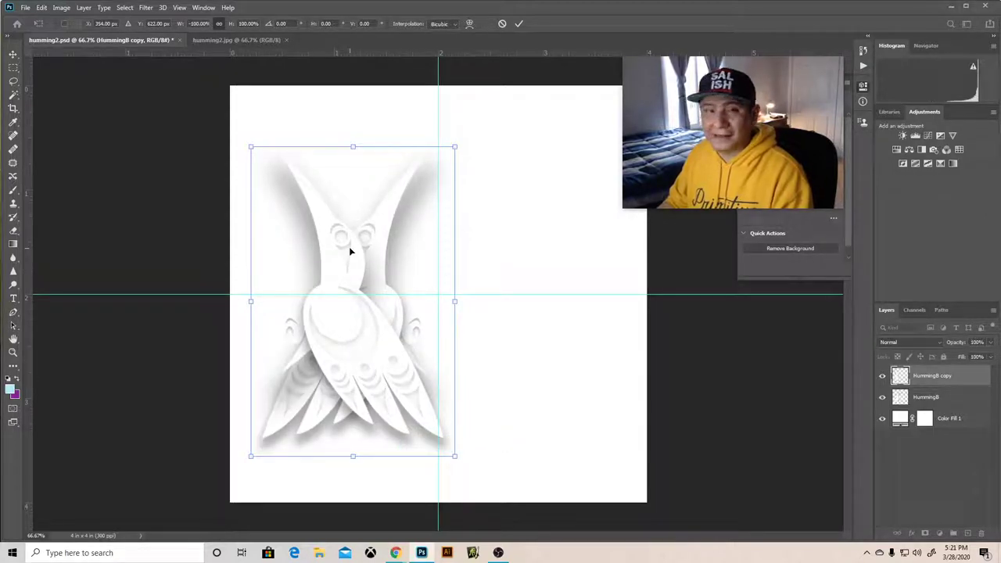
pyautogui.moveTo(350, 251); pyautogui.dragTo(523, 252)
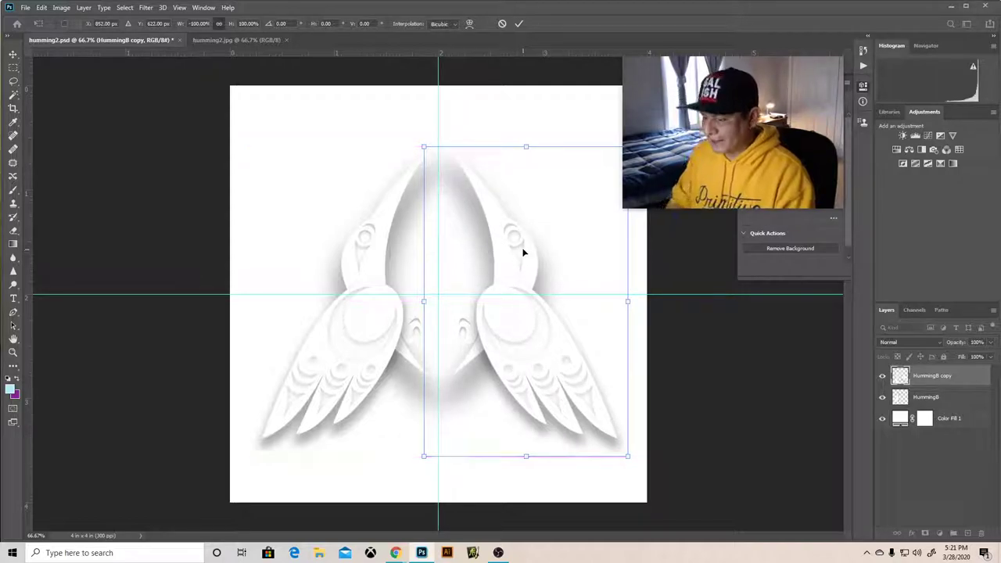
pyautogui.press('Return')
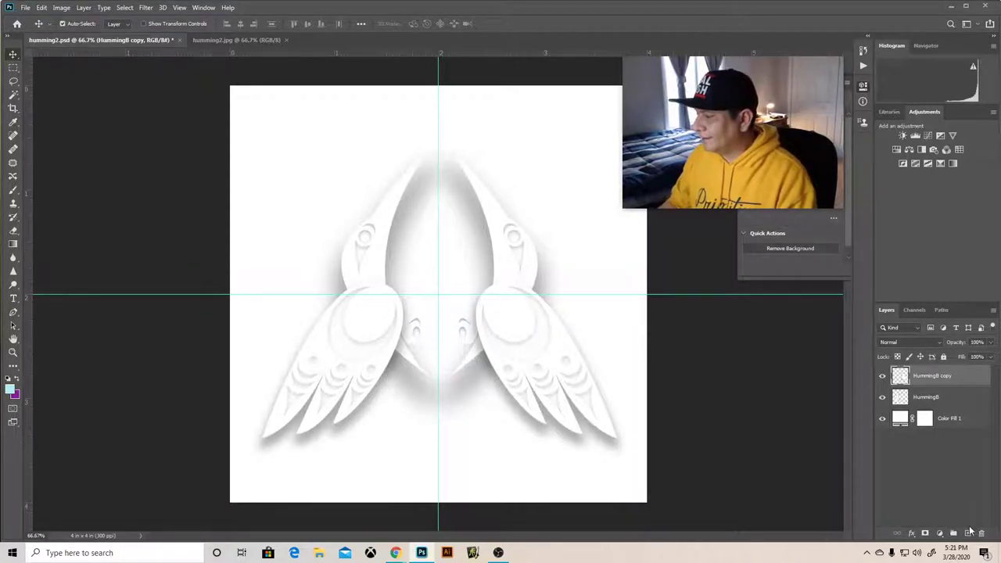
# Add a new empty layer just above the Color Fill 1 background.
pyautogui.click(930, 399)
pyautogui.click(909, 418)
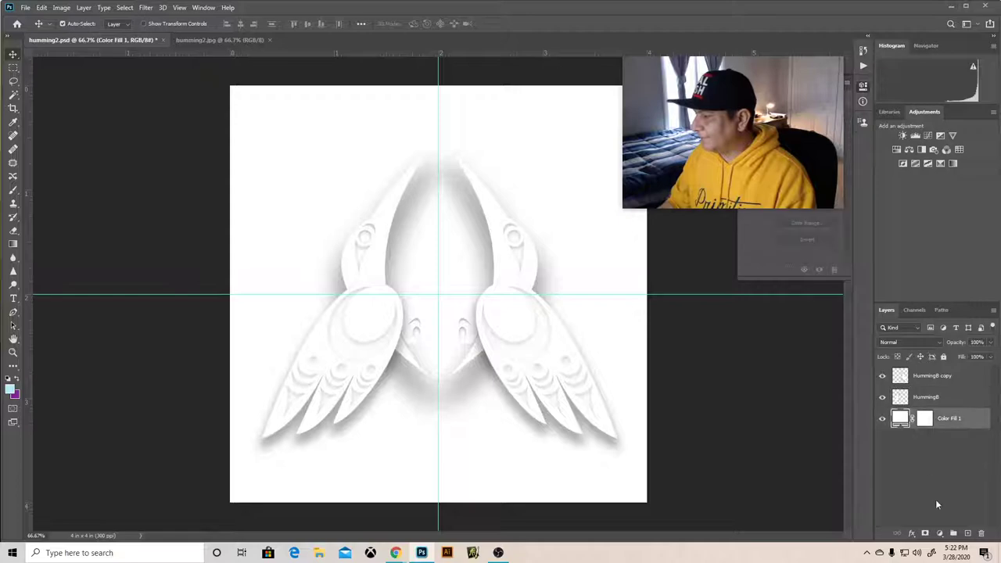
pyautogui.click(968, 534)
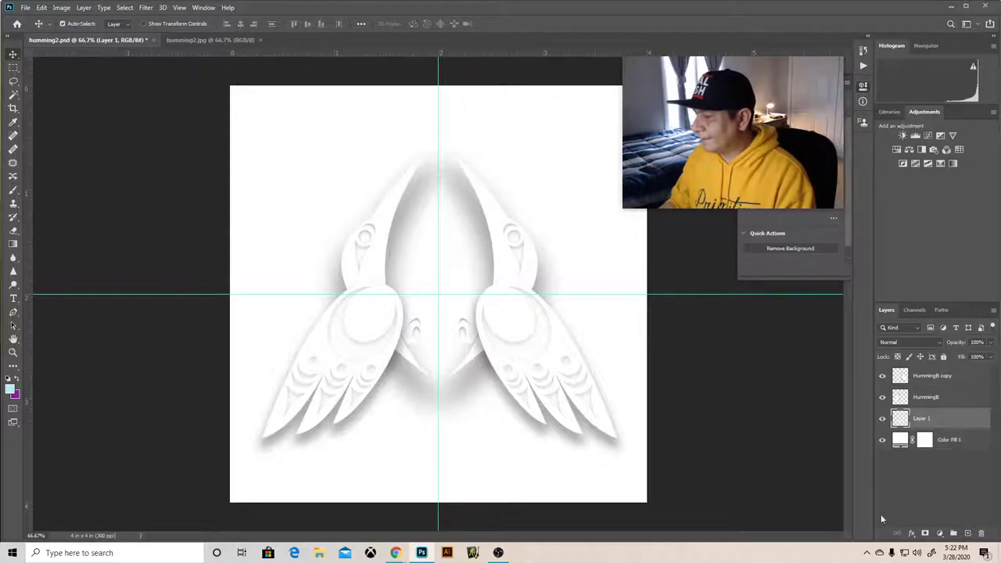
# Draw a 100 px circle from centre at the guide crossing, then scale it to 694 px.
pyautogui.click(12, 368)
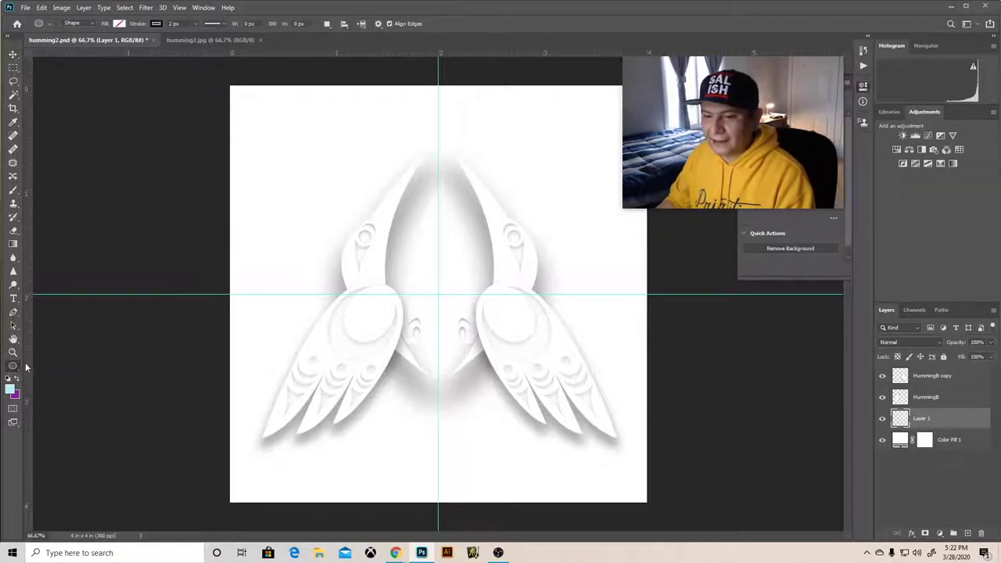
pyautogui.click(438, 294)
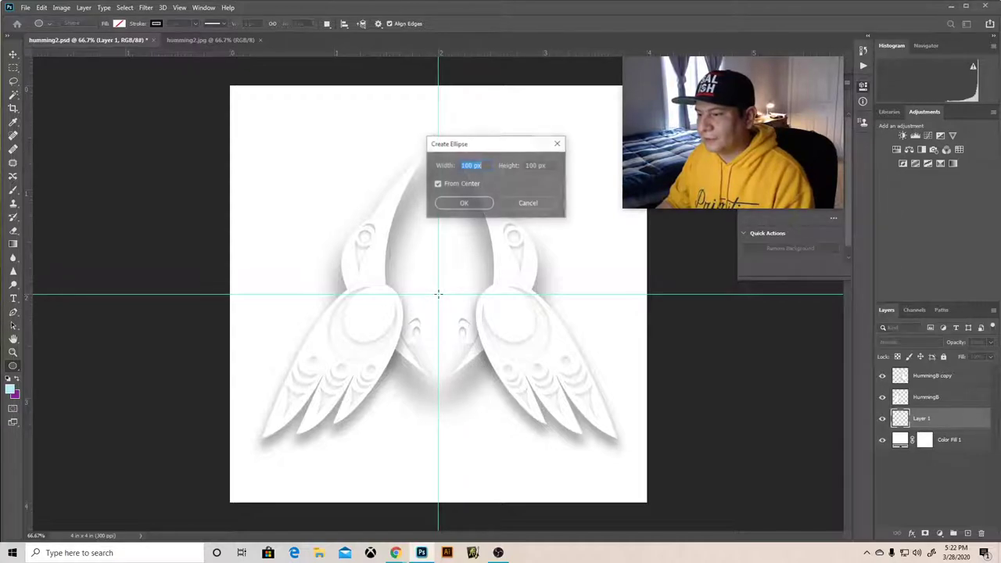
pyautogui.click(472, 202)
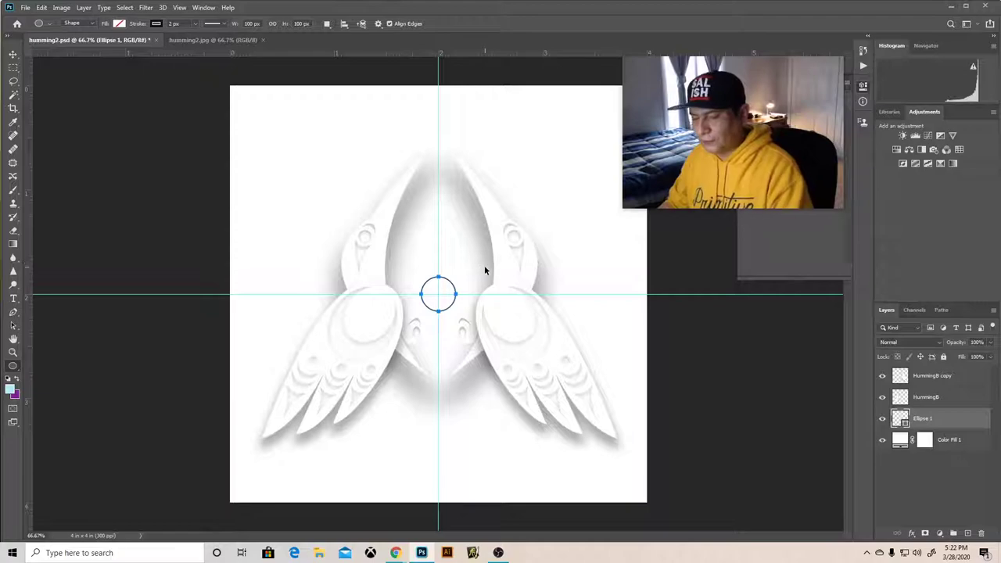
pyautogui.hotkey('ctrl', 't')
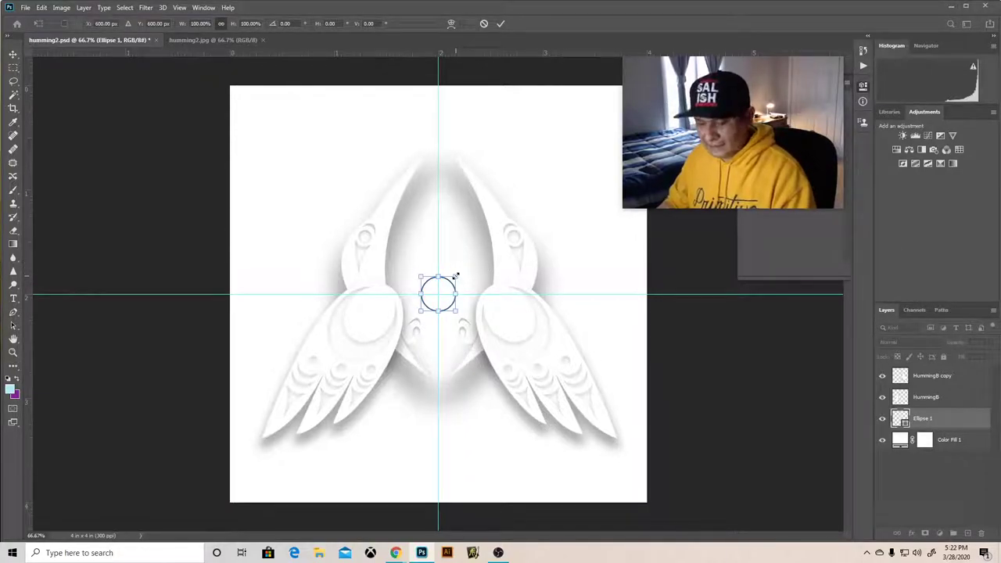
pyautogui.moveTo(456, 275); pyautogui.dragTo(568, 182)
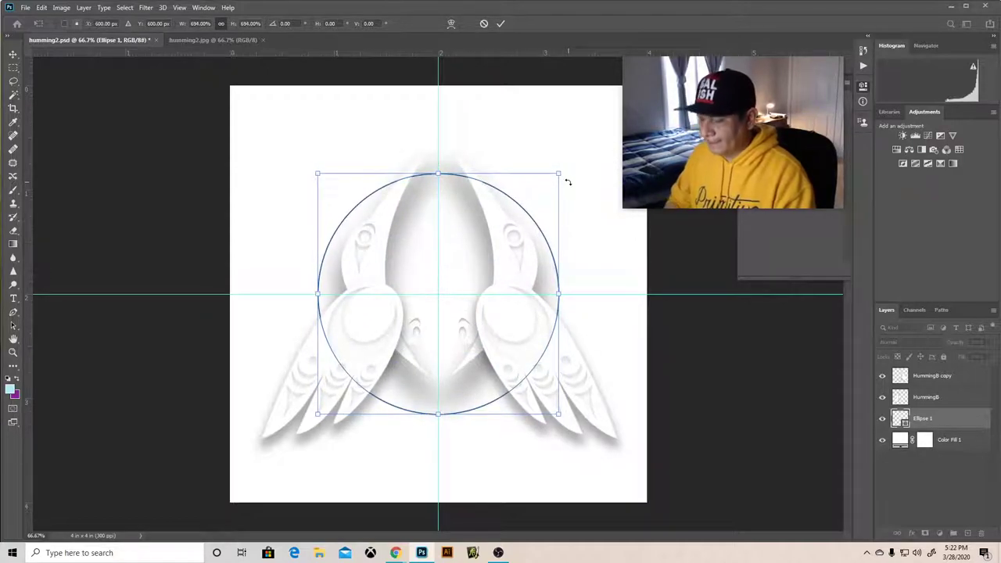
pyautogui.press('Return')
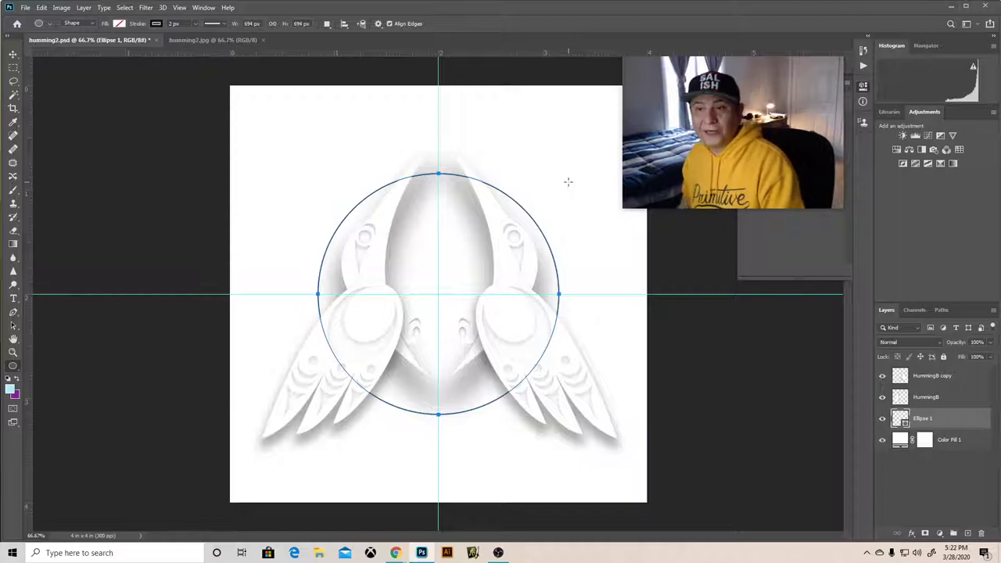
# Give the ellipse a light blue fill with no stroke and raise it slightly with the Move tool.
pyautogui.click(119, 24)
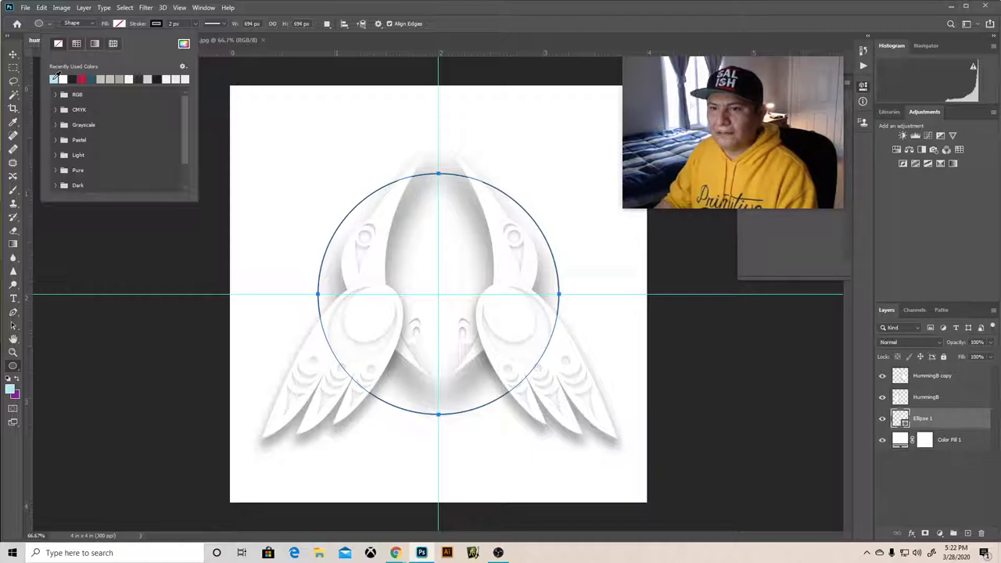
pyautogui.click(54, 78)
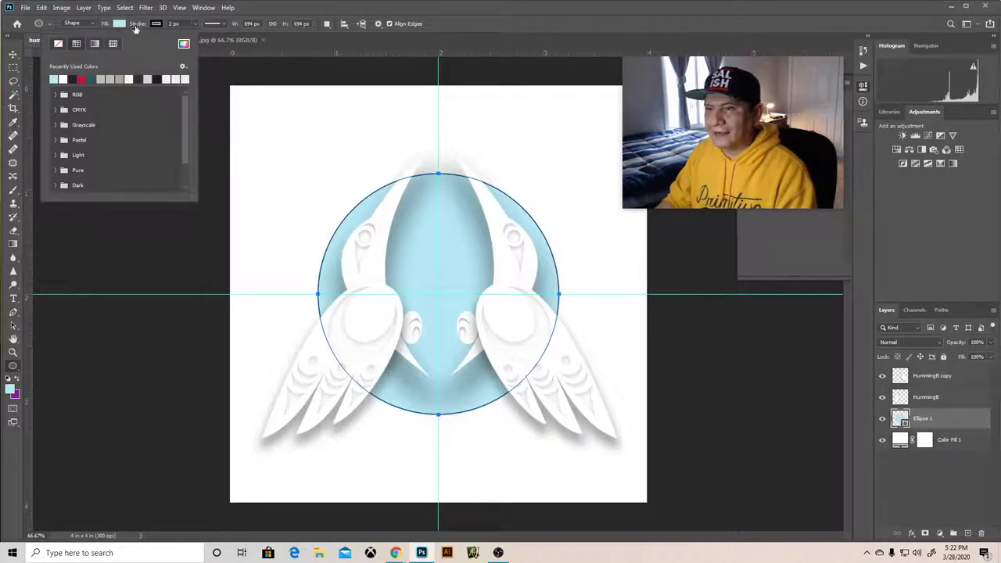
pyautogui.click(155, 24)
pyautogui.click(94, 44)
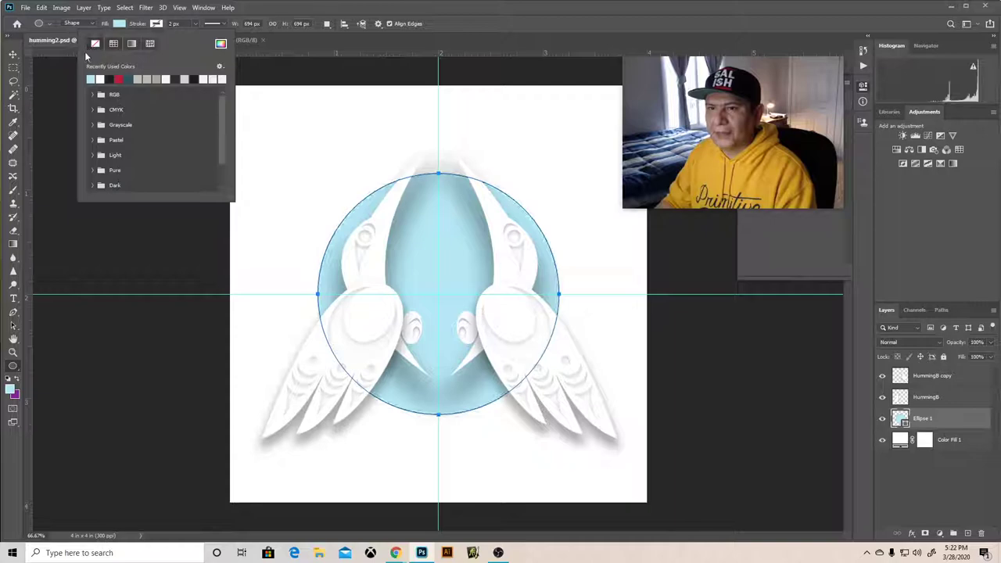
pyautogui.click(13, 54)
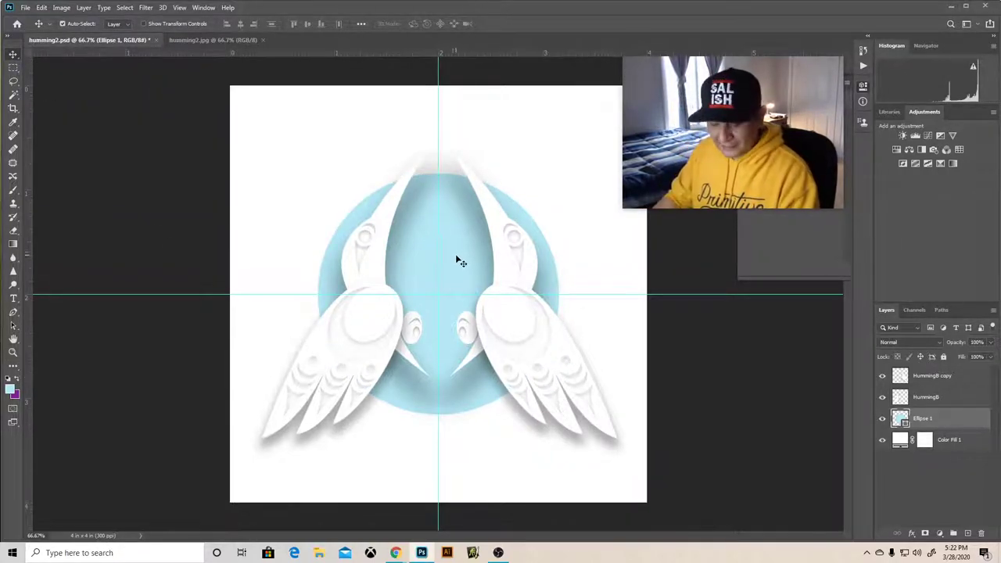
pyautogui.moveTo(460, 262); pyautogui.dragTo(460, 236)
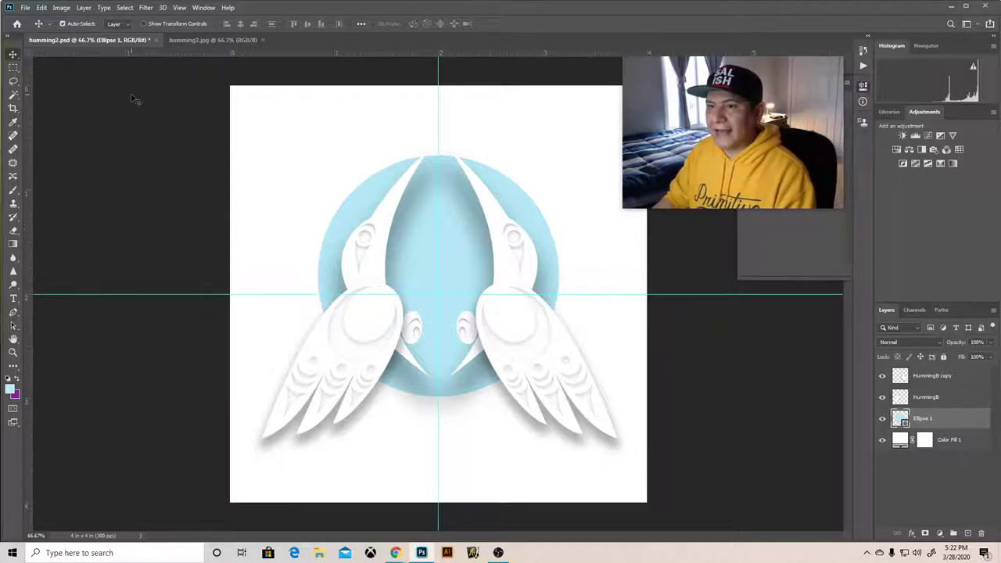
# Switch to the humming2.jpg reference document tab.
pyautogui.click(192, 41)
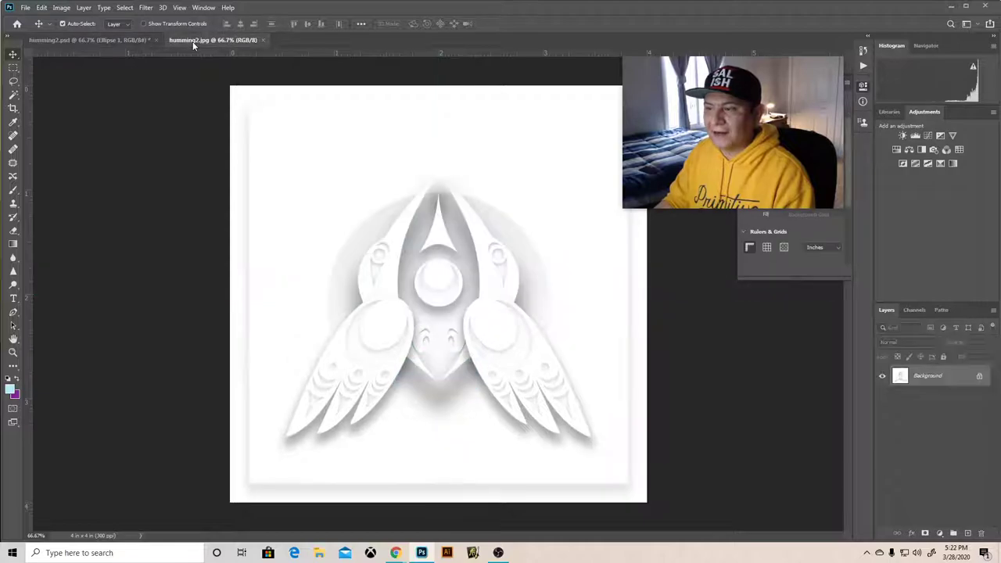